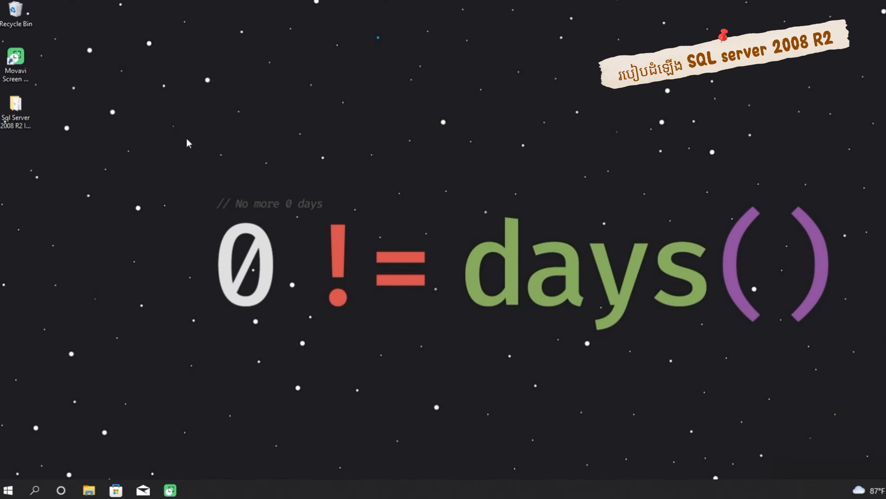
# - Open the Sql Server 2008 R2 Installation folder on the desktop and run the setup application
pyautogui.click(16, 107)
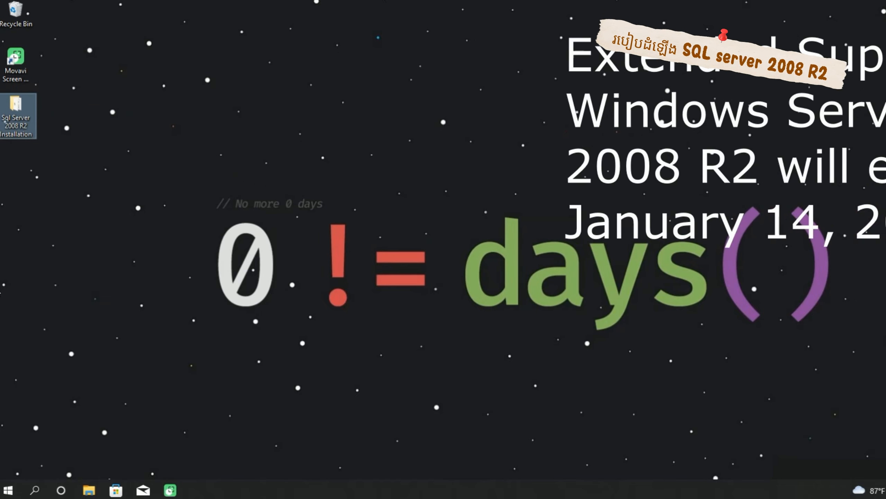
pyautogui.doubleClick(15, 106)
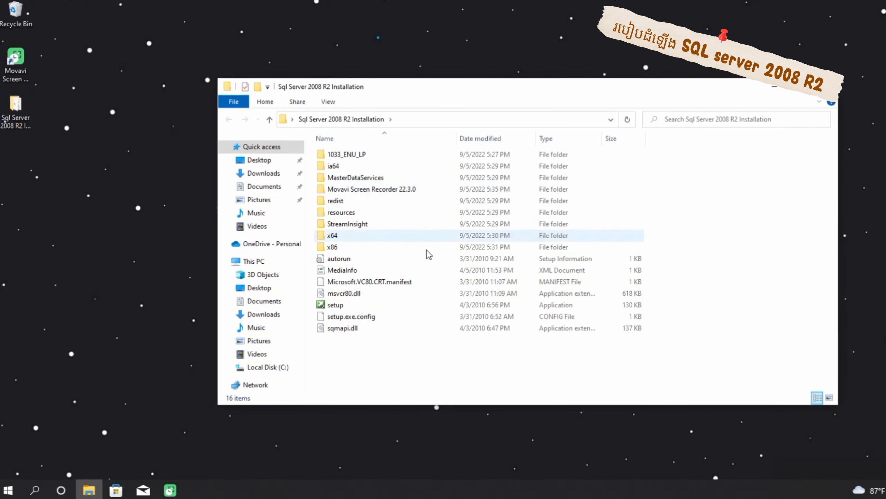
pyautogui.click(392, 304)
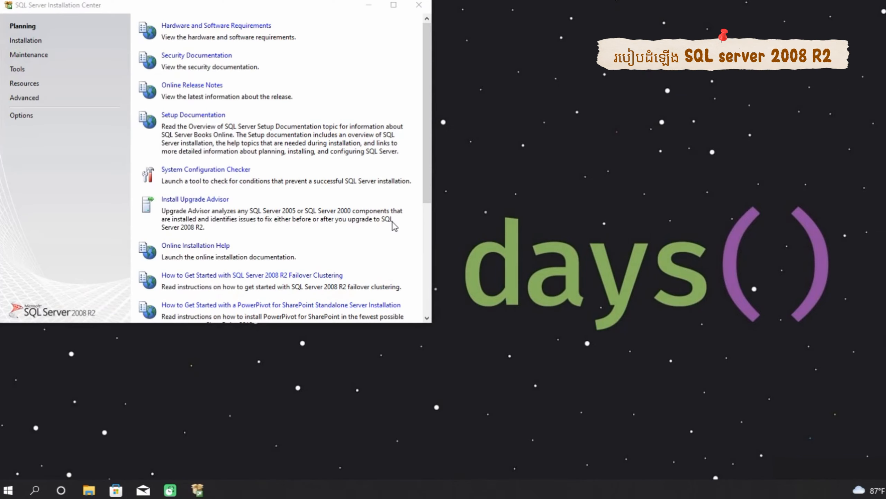
# - Launch the wizard for a new installation or adding features to an existing one in the SQL Server Installation Center
pyautogui.moveTo(180, 8); pyautogui.dragTo(266, 28)
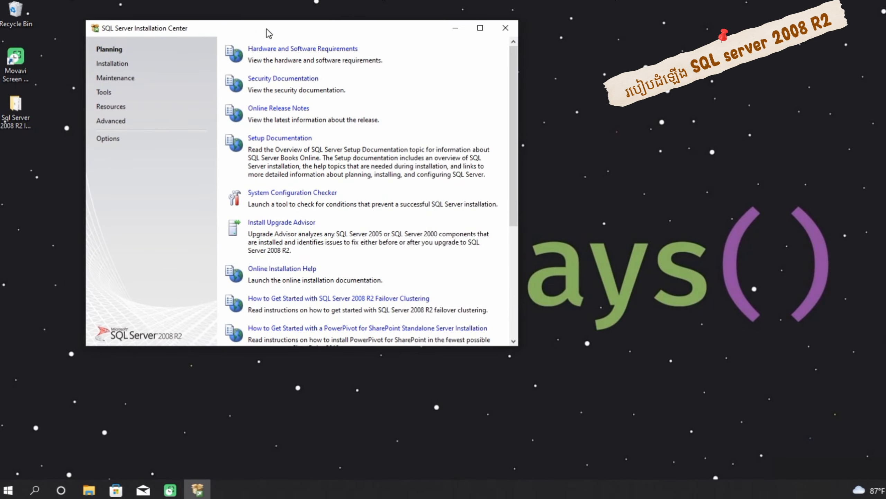
pyautogui.click(113, 63)
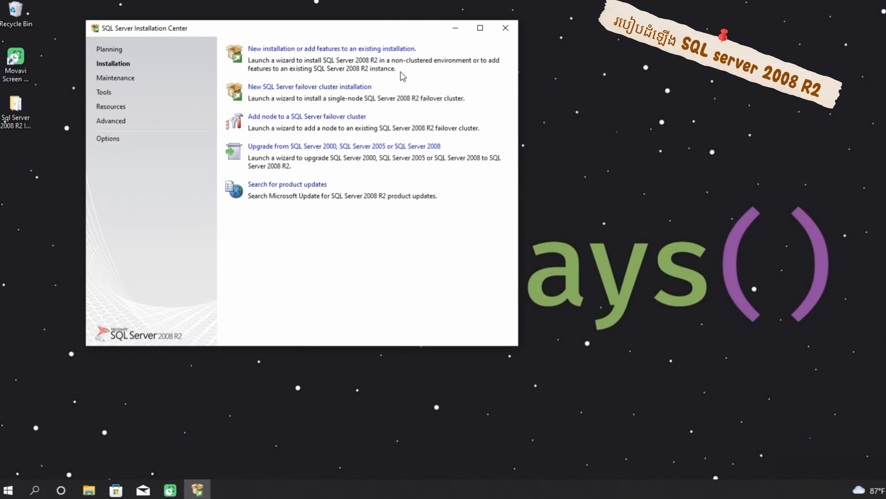
pyautogui.click(364, 49)
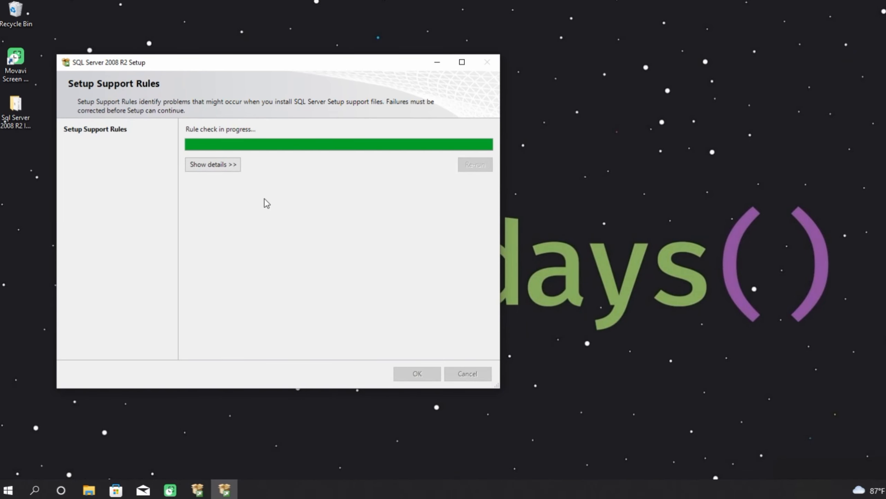
# - Show the details of the initial setup support rules check and accept it
pyautogui.click(230, 165)
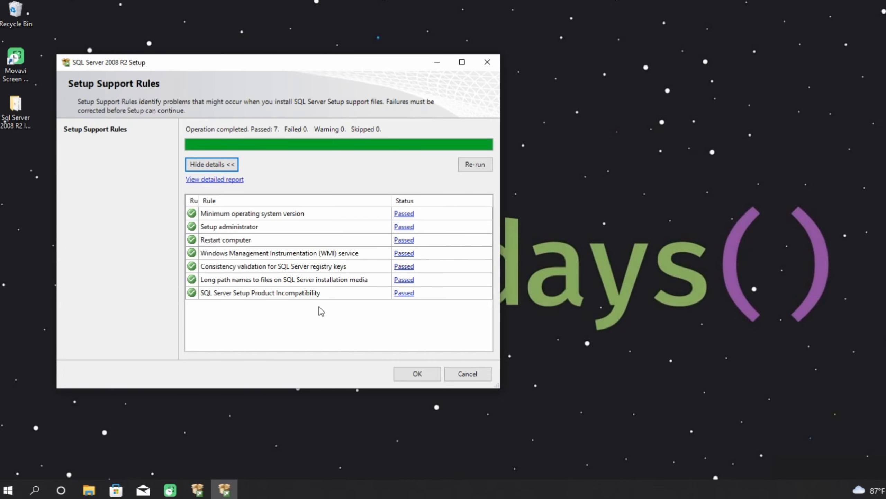
pyautogui.click(402, 373)
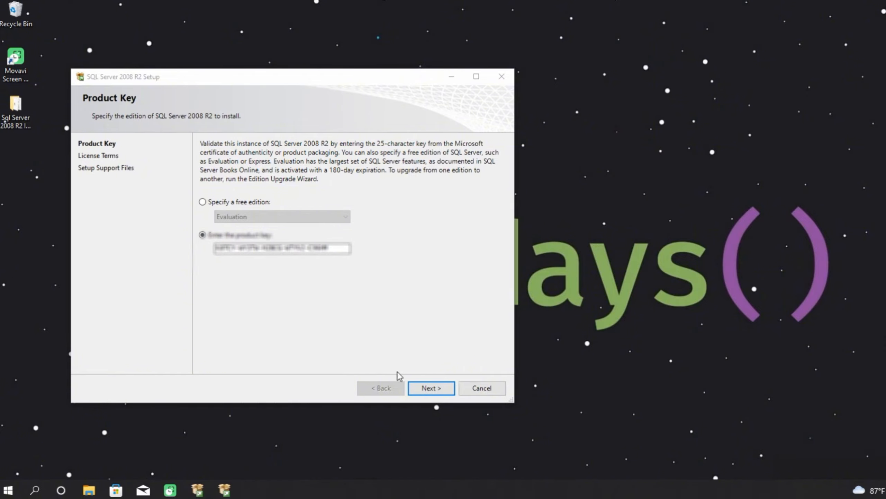
# - Keep the prefilled product key and accept the license terms without enabling feature usage data
pyautogui.click(438, 388)
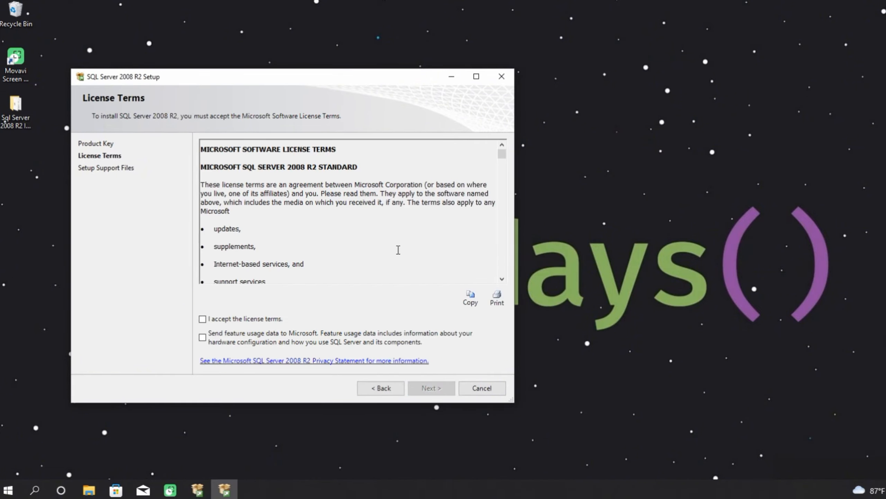
pyautogui.click(275, 322)
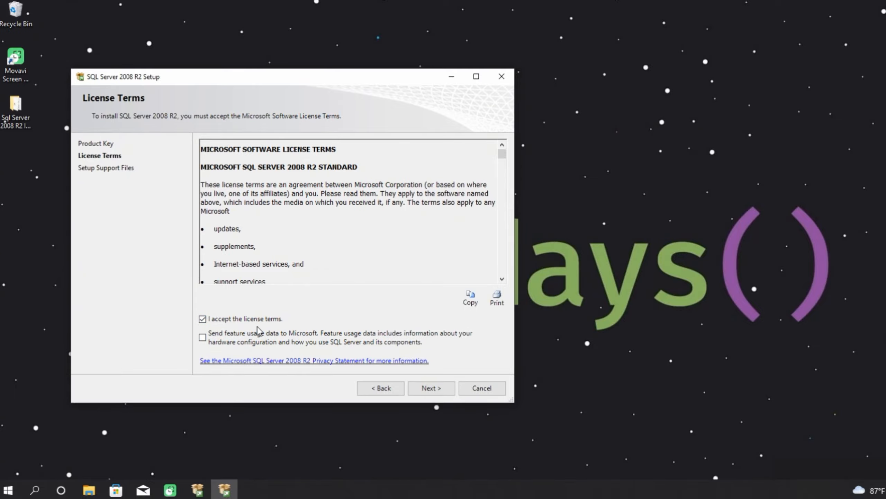
pyautogui.click(452, 388)
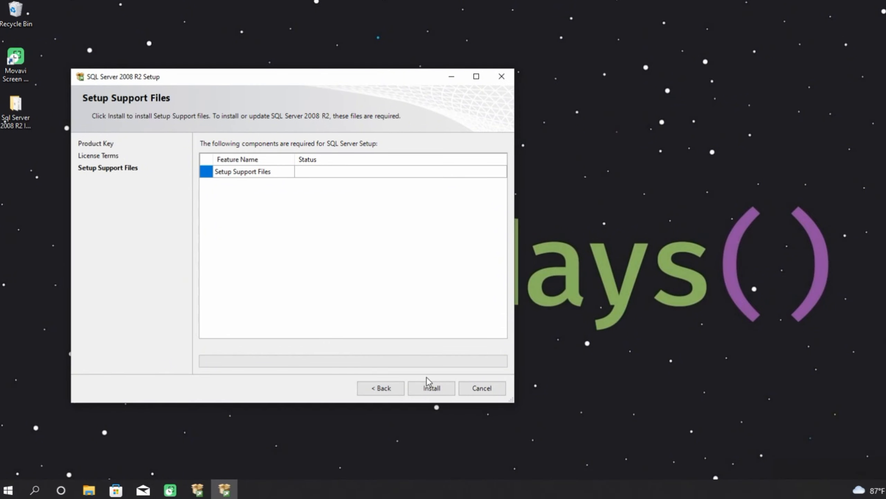
# - Install the setup support files and show the details of the rule check that follows
pyautogui.click(429, 388)
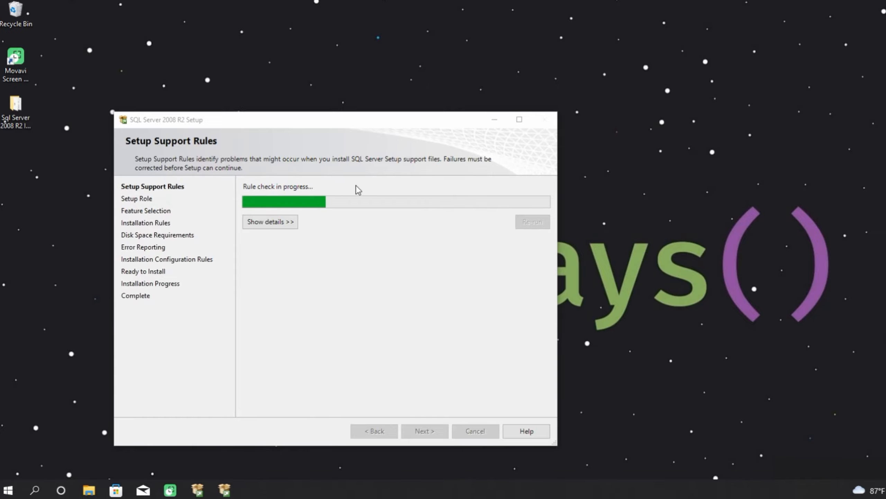
pyautogui.click(289, 221)
pyautogui.moveTo(336, 122); pyautogui.dragTo(309, 64)
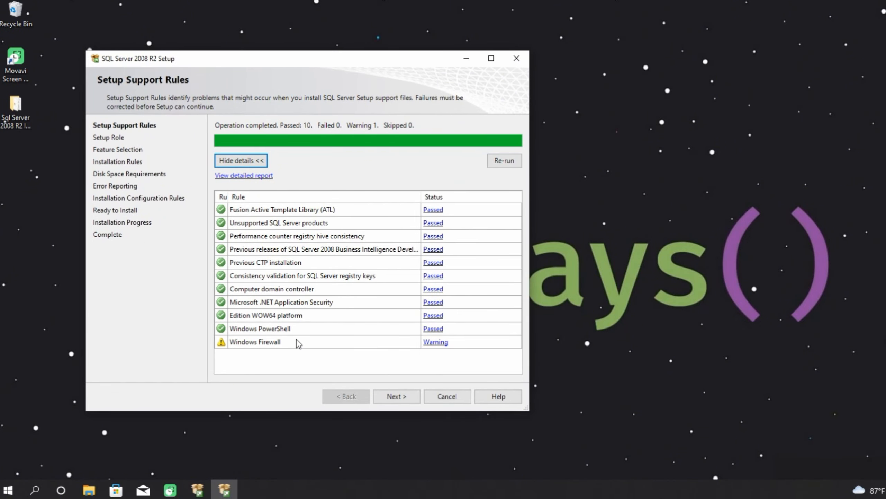
# - Proceed past the support rules and keep SQL Server Feature Installation as the setup role
pyautogui.click(404, 398)
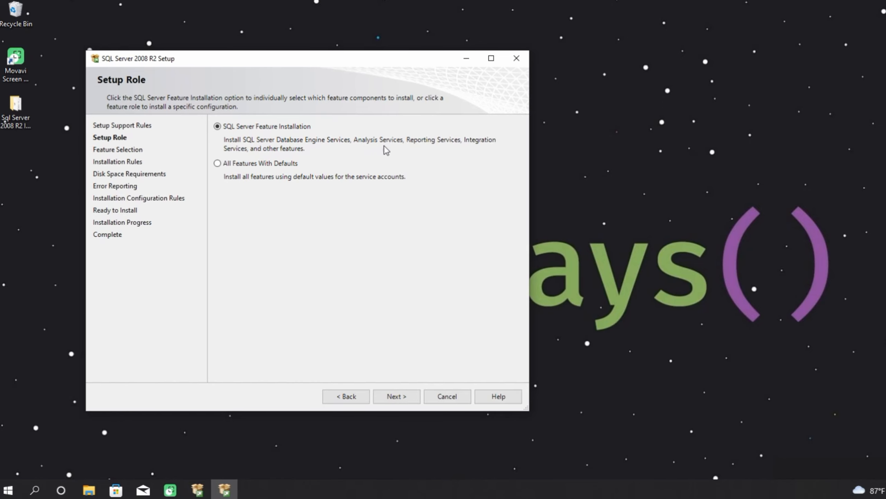
pyautogui.click(396, 396)
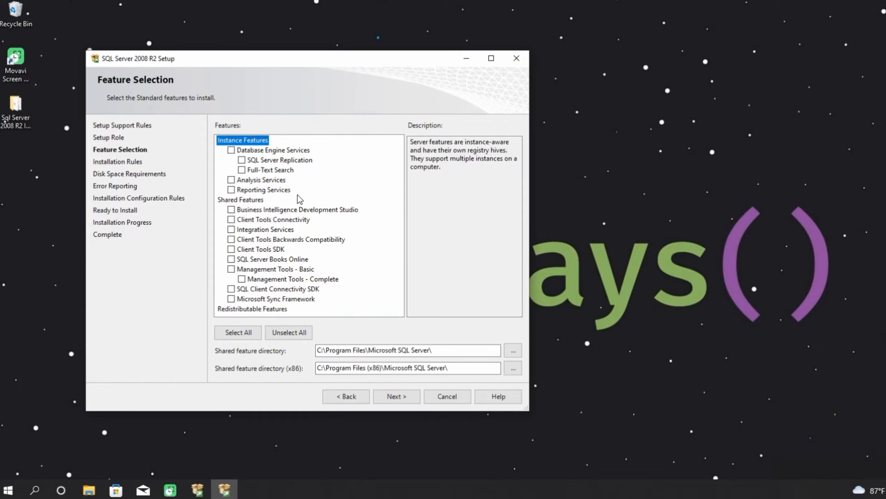
pyautogui.click(253, 329)
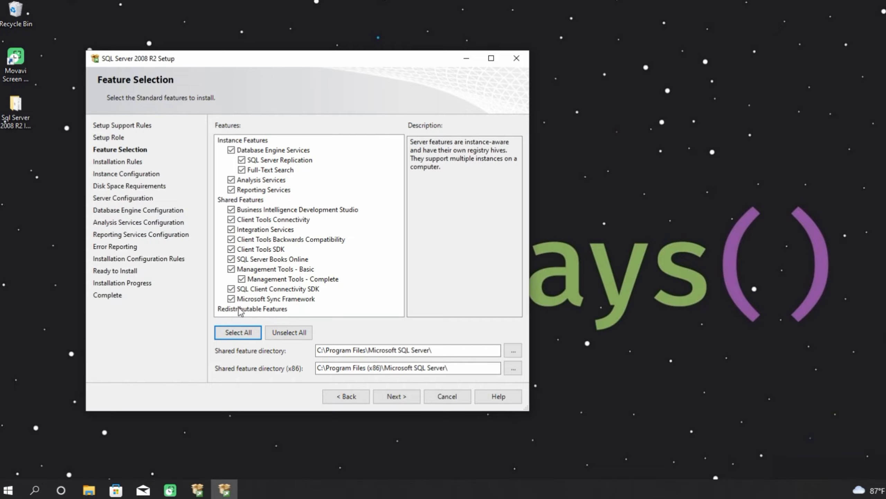
pyautogui.click(296, 302)
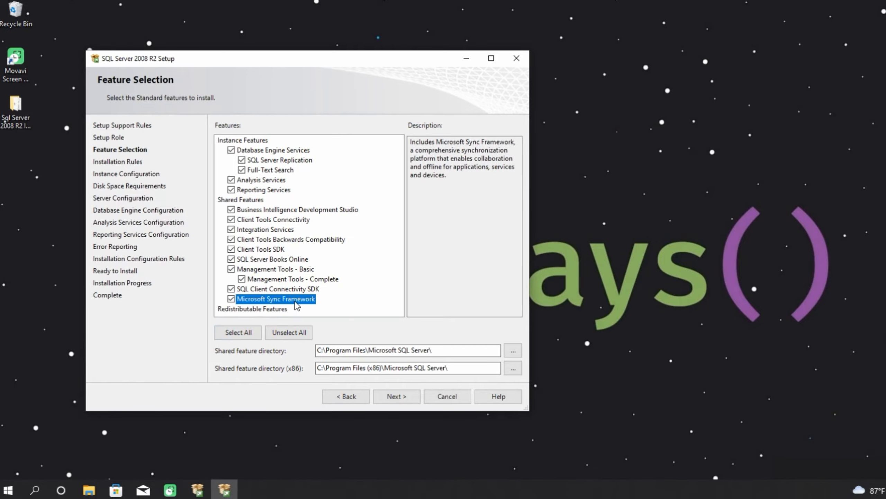
pyautogui.click(231, 300)
pyautogui.click(231, 191)
pyautogui.click(231, 181)
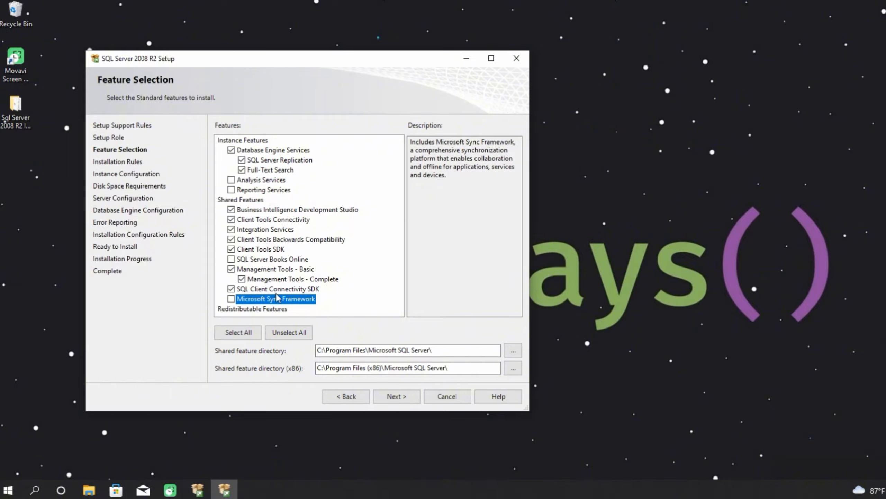
pyautogui.click(301, 292)
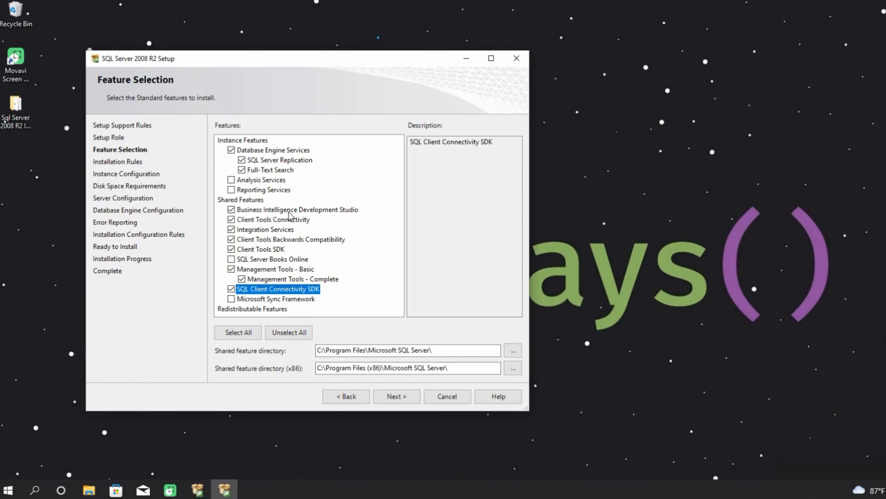
# - Select all features except Analysis Services, Reporting Services, SQL Server Books Online and Microsoft Sync Framework, and continue
pyautogui.click(236, 334)
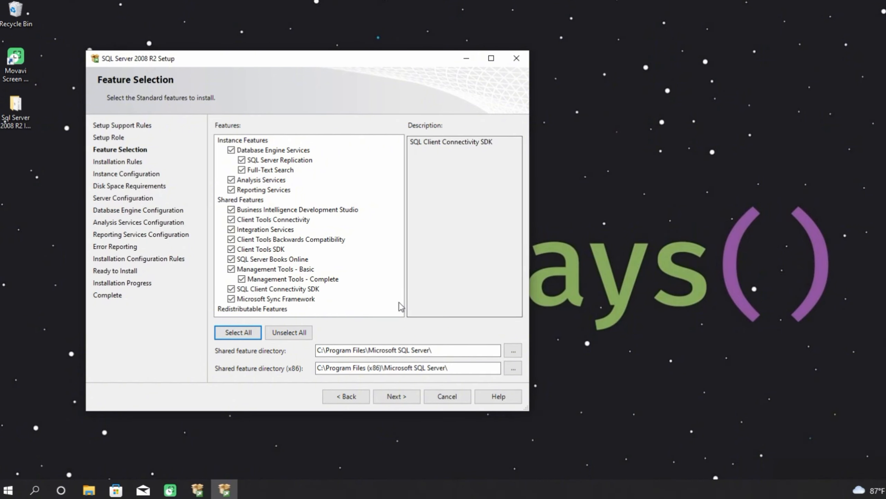
pyautogui.click(230, 289)
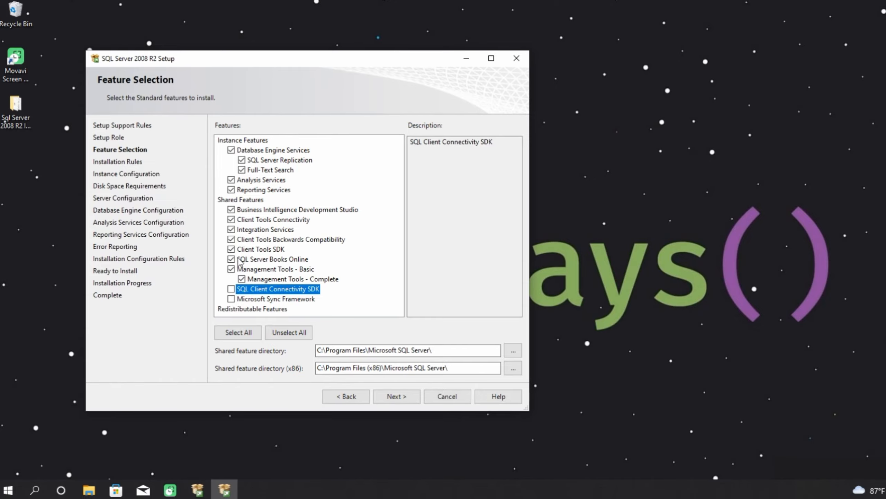
pyautogui.click(231, 259)
pyautogui.click(231, 289)
pyautogui.click(231, 190)
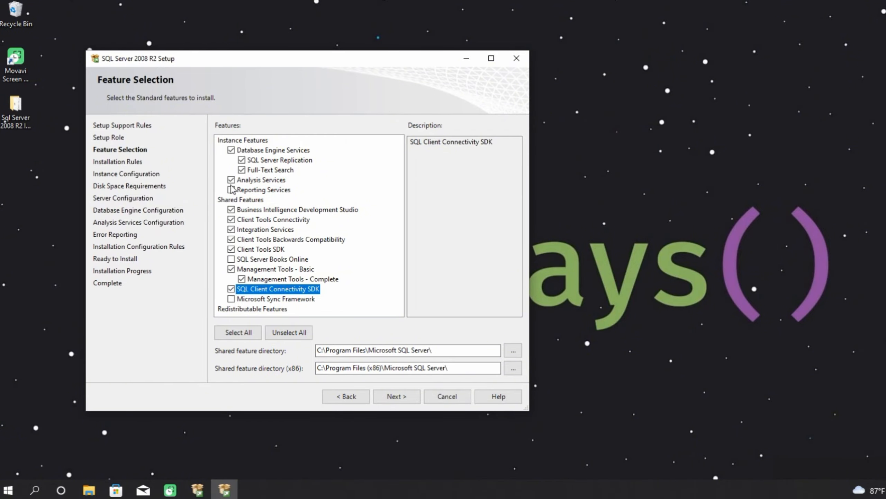
pyautogui.click(231, 179)
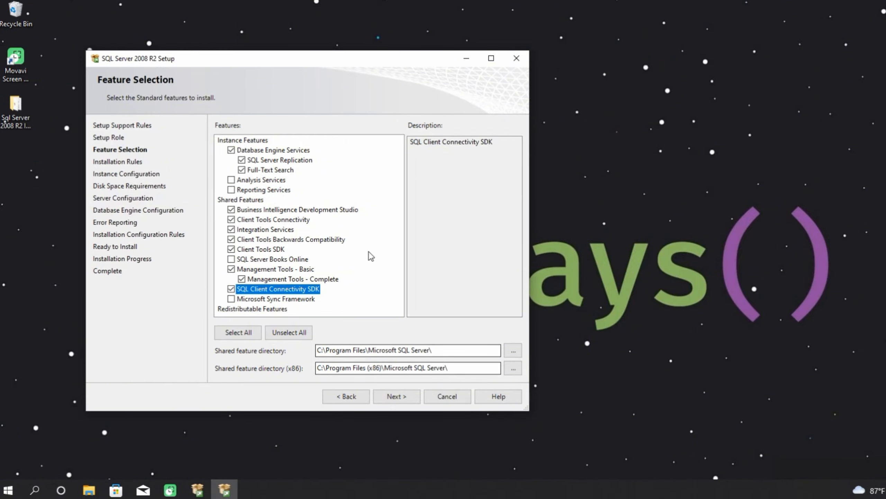
pyautogui.click(405, 401)
# - Review the detailed list of installation rules and proceed to the instance configuration
pyautogui.click(245, 162)
pyautogui.scroll(-4, 313, 313)
pyautogui.scroll(4, 313, 315)
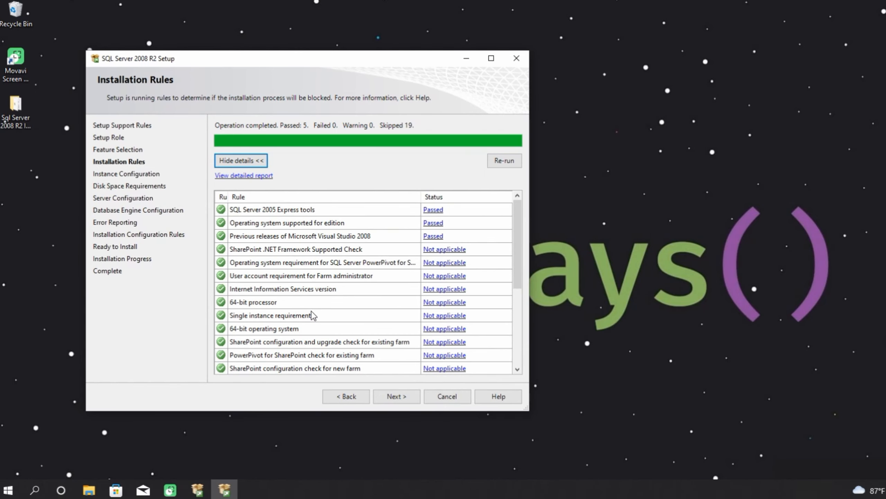
pyautogui.scroll(-4, 365, 300)
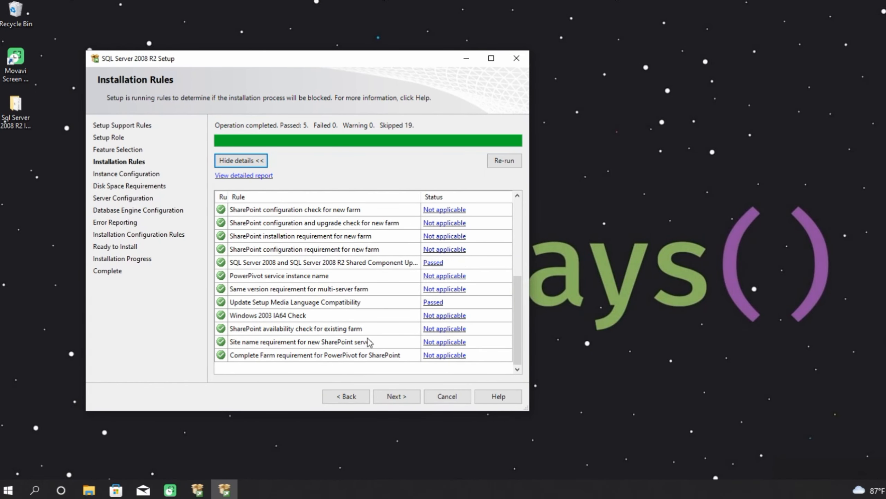
pyautogui.click(395, 396)
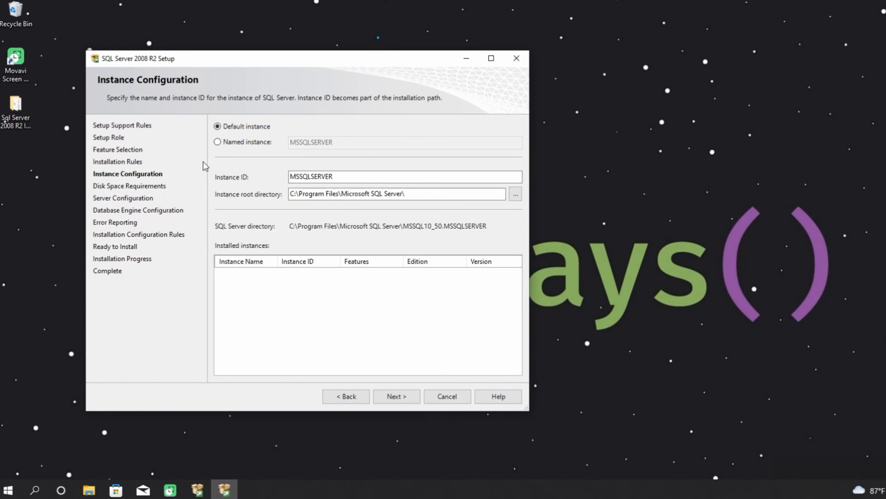
# - Choose a named instance, name it reanit, and continue to the disk space requirements
pyautogui.click(241, 142)
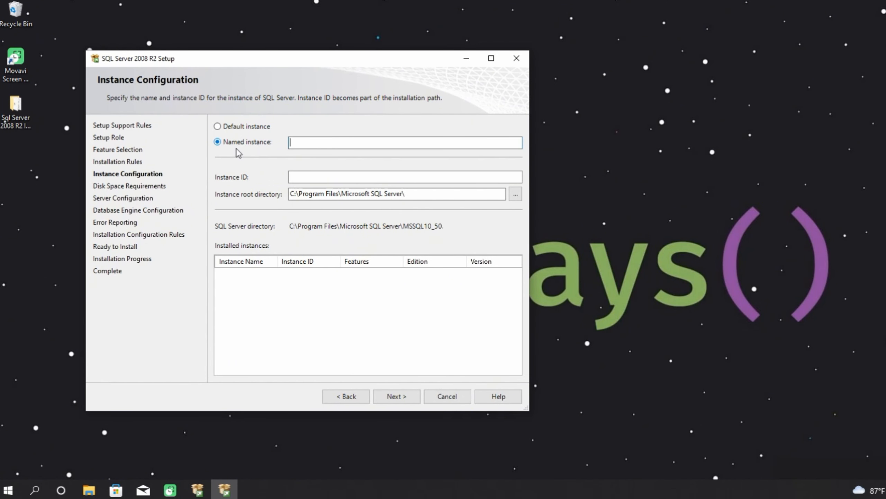
pyautogui.click(261, 129)
pyautogui.click(258, 141)
pyautogui.write('reanit')
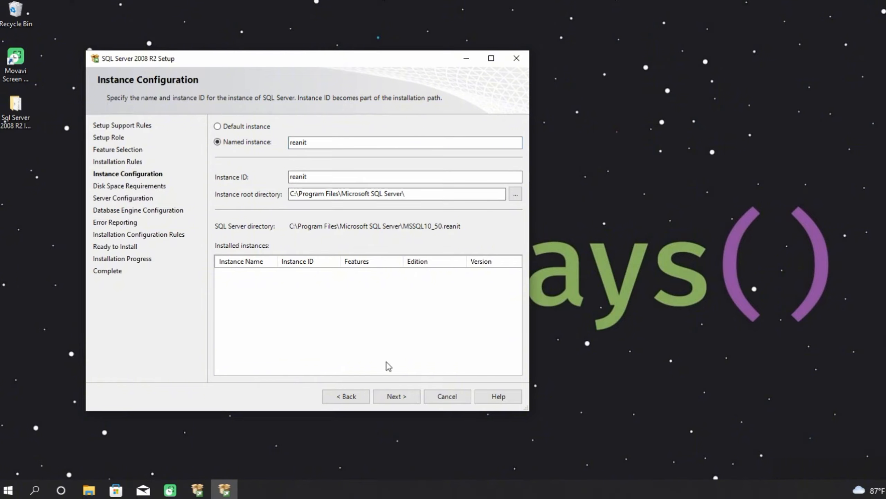
pyautogui.click(389, 399)
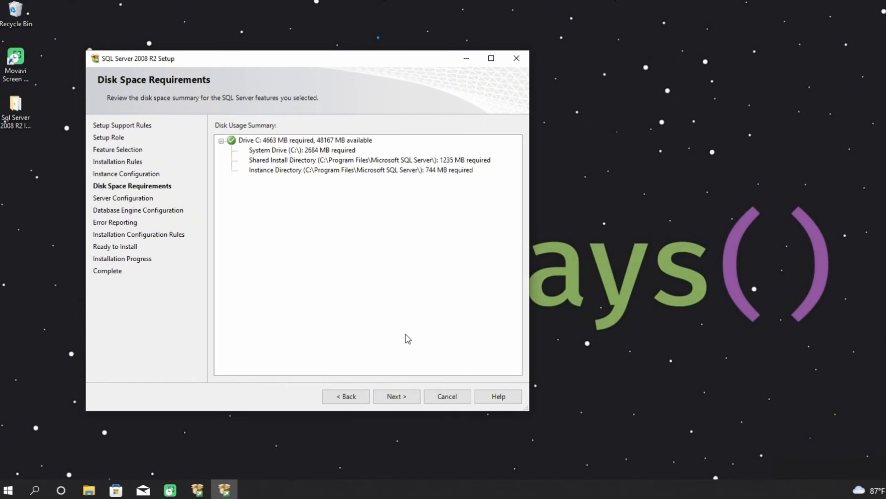
# - Accept the disk space summary and assign the NT AUTHORITY\SYSTEM account to all SQL Server services
pyautogui.click(393, 397)
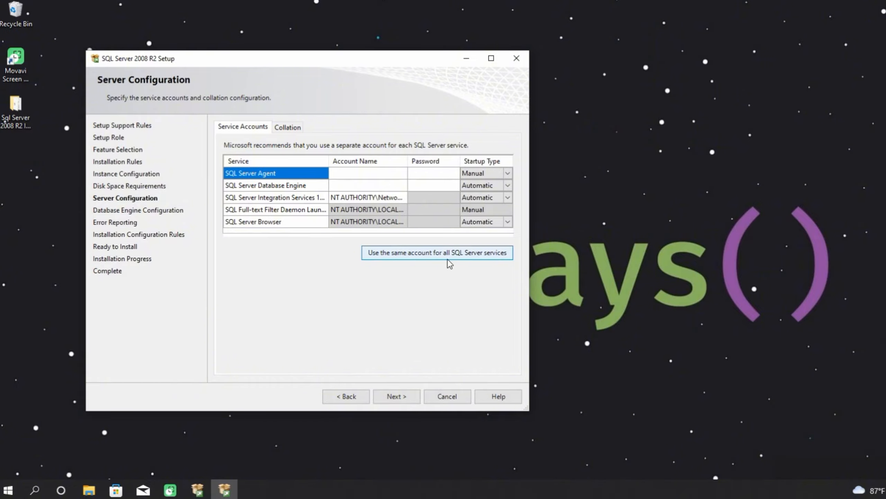
pyautogui.click(457, 255)
pyautogui.click(495, 303)
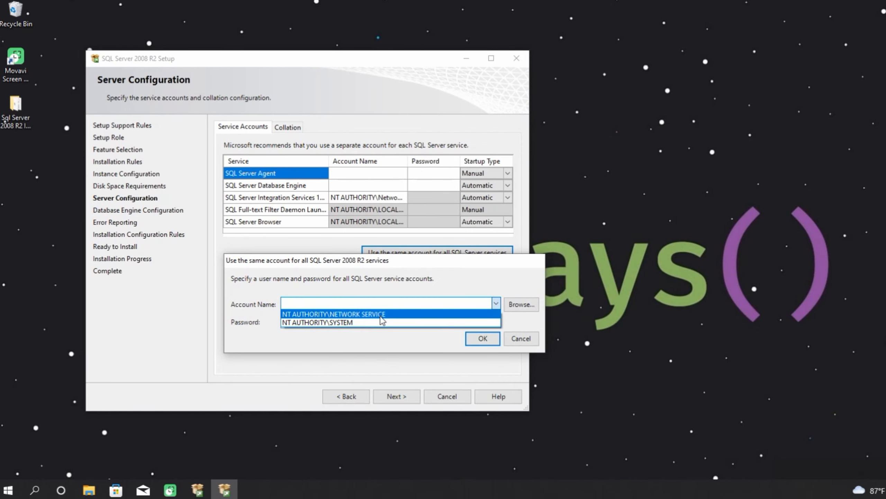
pyautogui.click(383, 322)
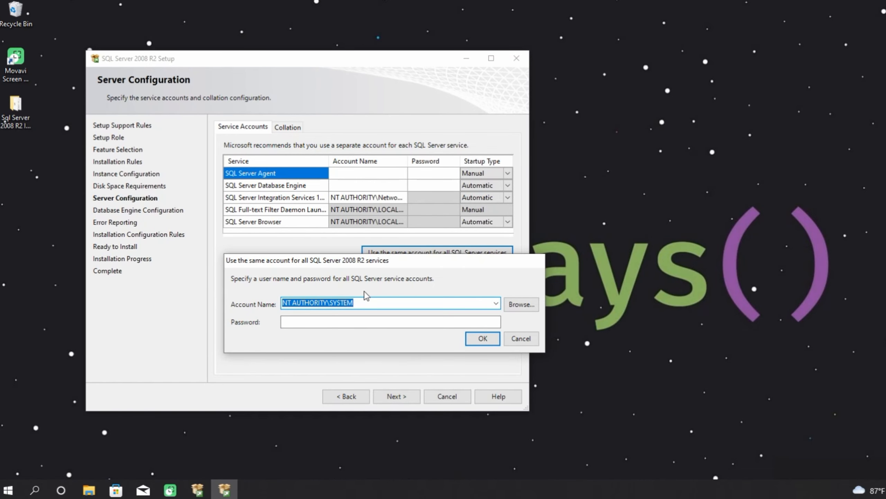
pyautogui.click(483, 338)
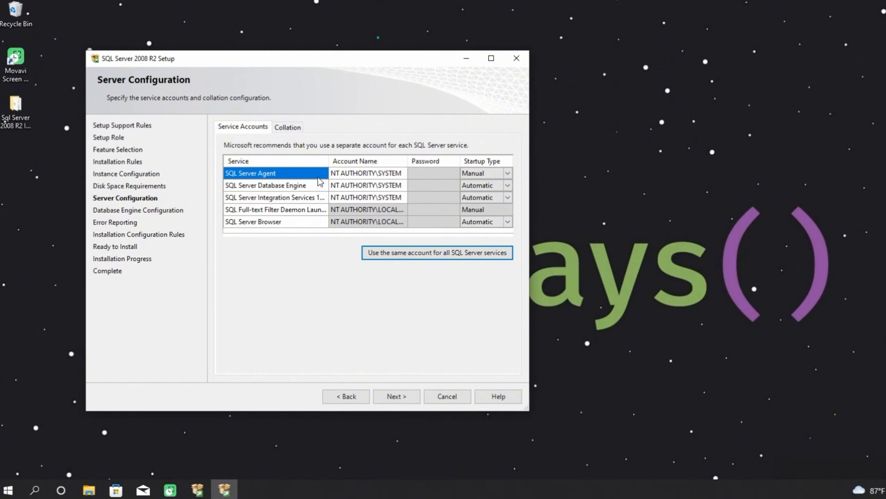
# - Check the Database Engine collation in the server configuration
pyautogui.click(287, 128)
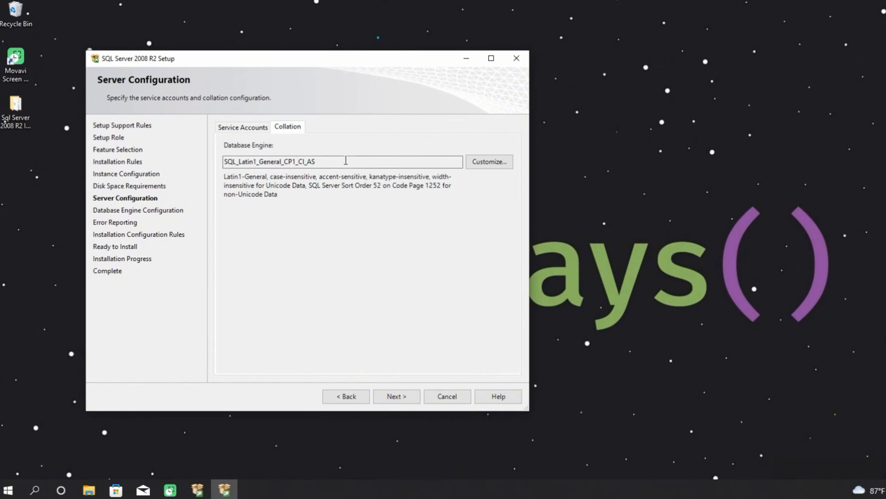
pyautogui.moveTo(347, 162); pyautogui.dragTo(174, 178)
pyautogui.click(335, 162)
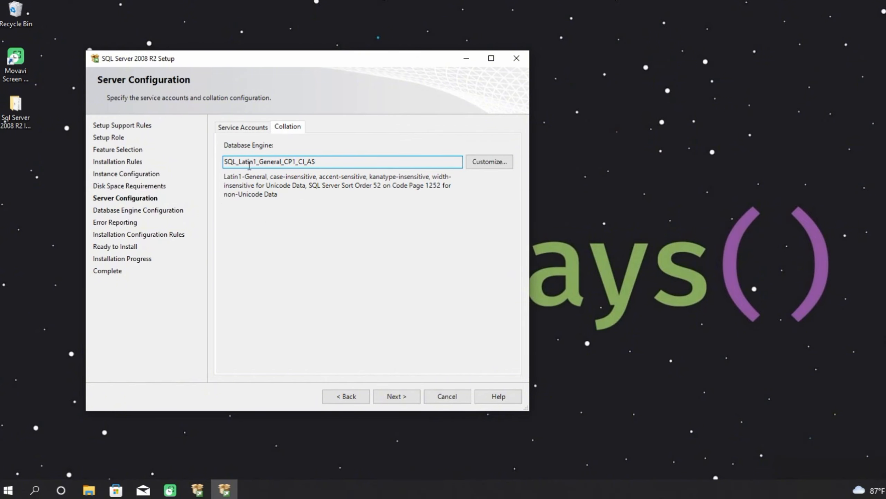
# - Examine the full SQL_Latin1_General_CP1_CI_AS collation name set for the Database Engine
pyautogui.moveTo(230, 162); pyautogui.dragTo(191, 158)
pyautogui.click(281, 162)
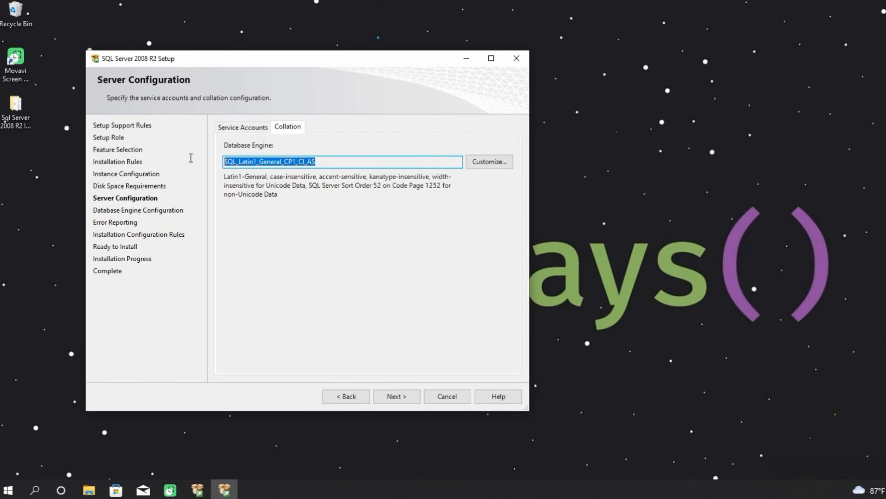
pyautogui.click(326, 164)
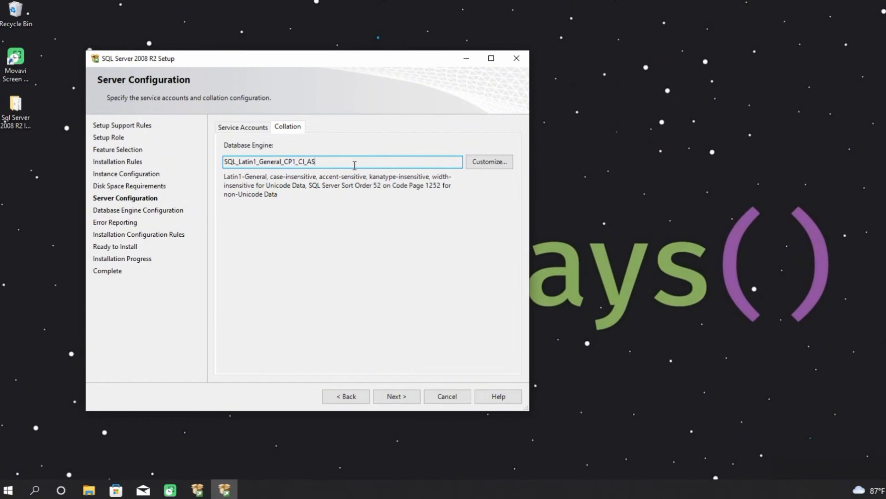
pyautogui.moveTo(355, 165); pyautogui.dragTo(212, 164)
pyautogui.click(334, 161)
pyautogui.moveTo(335, 161); pyautogui.dragTo(169, 150)
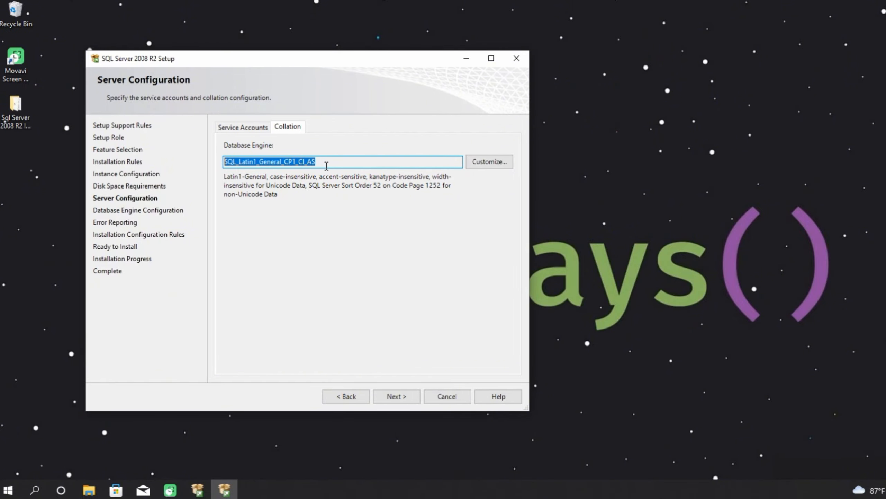
pyautogui.click(368, 161)
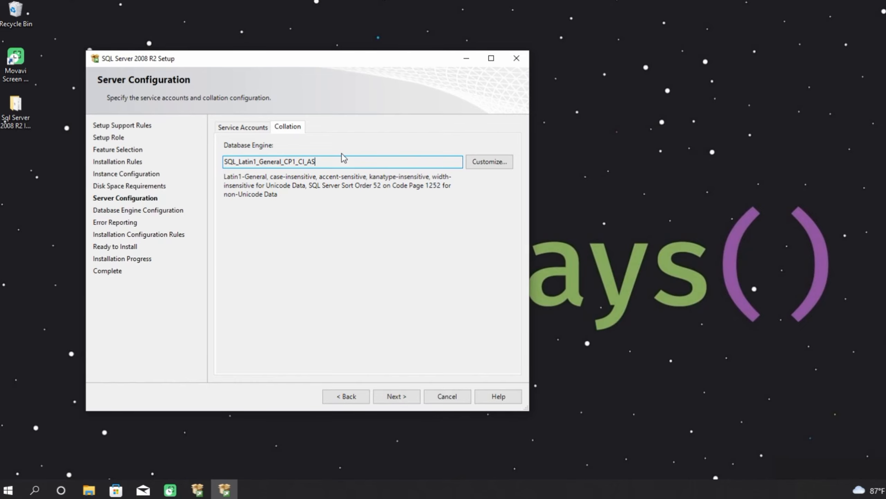
pyautogui.moveTo(359, 164); pyautogui.dragTo(204, 168)
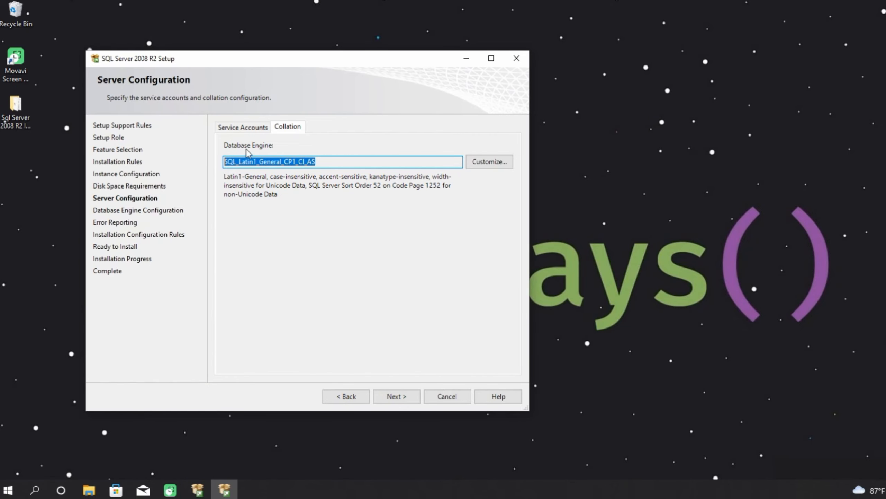
# - Proceed from the service accounts to the Database Engine configuration, choose Mixed Mode authentication, and enter and confirm the sa account password
pyautogui.click(257, 126)
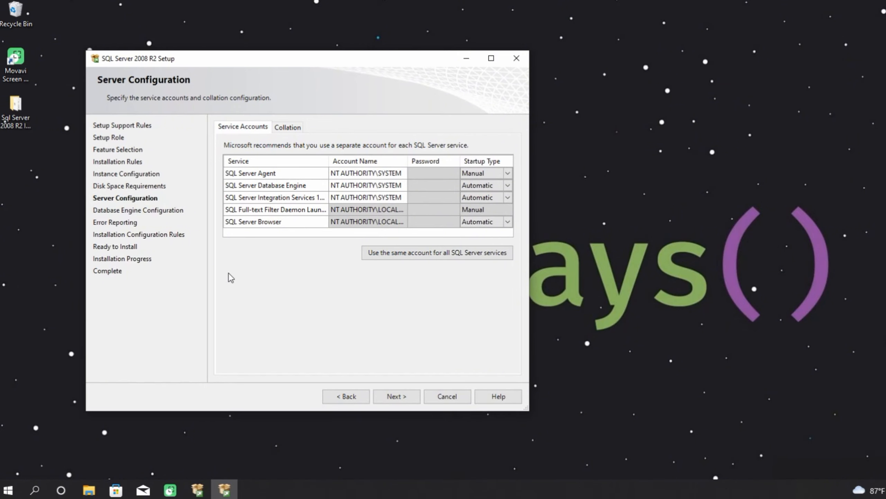
pyautogui.click(395, 398)
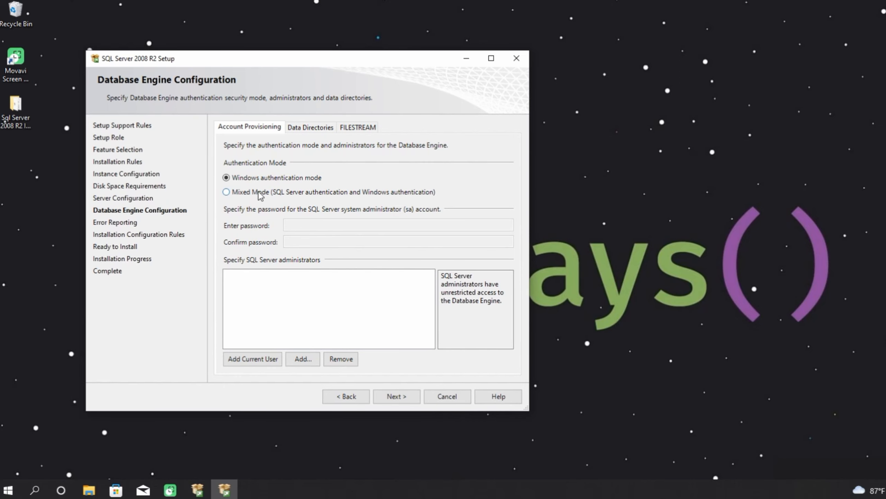
pyautogui.click(260, 195)
pyautogui.click(309, 226)
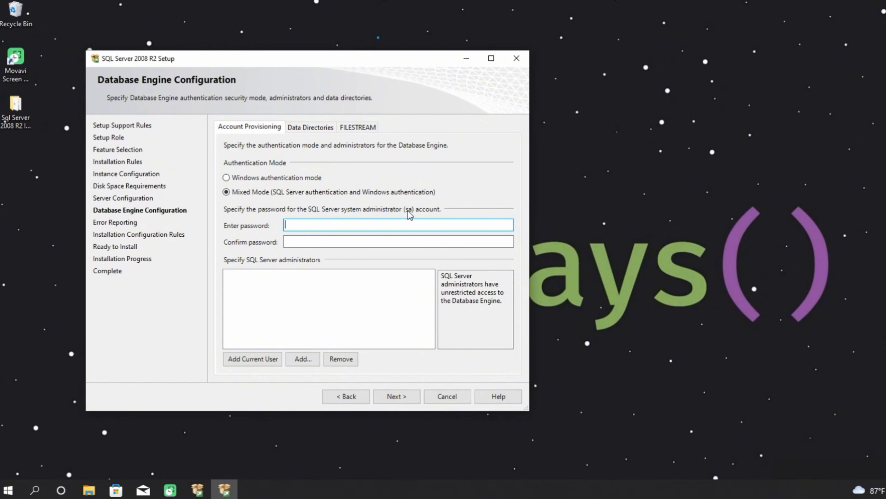
pyautogui.write('P••••')
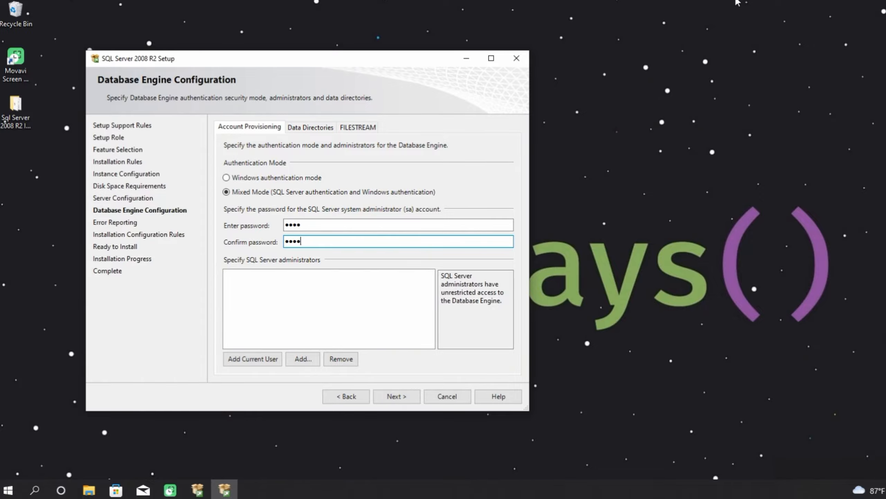
# - Add the current user as a SQL Server administrator and continue past error reporting without enabling error reports
pyautogui.click(264, 362)
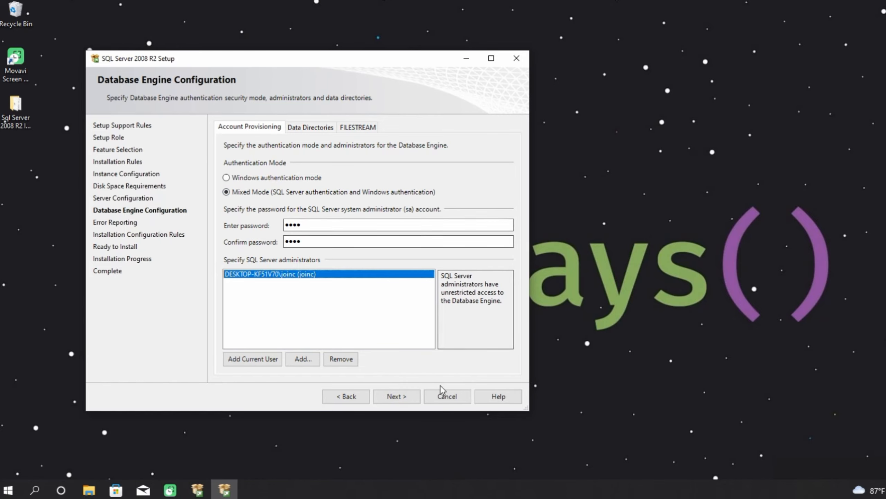
pyautogui.click(396, 396)
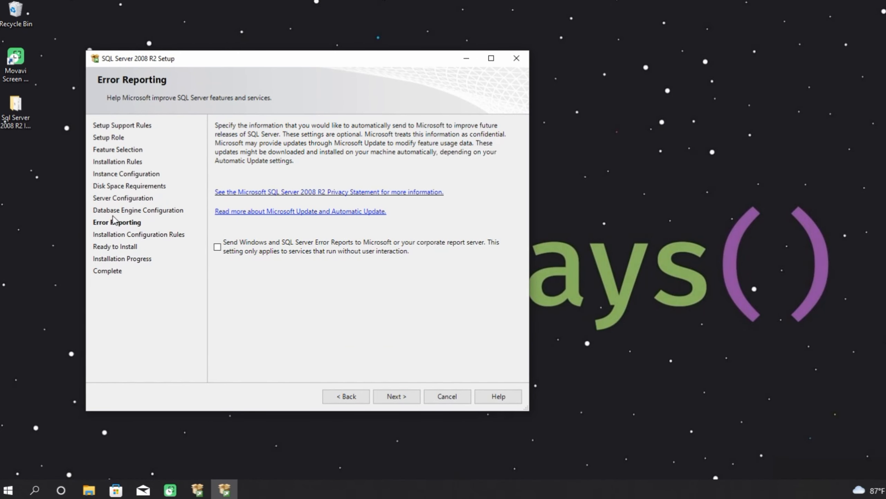
pyautogui.click(397, 396)
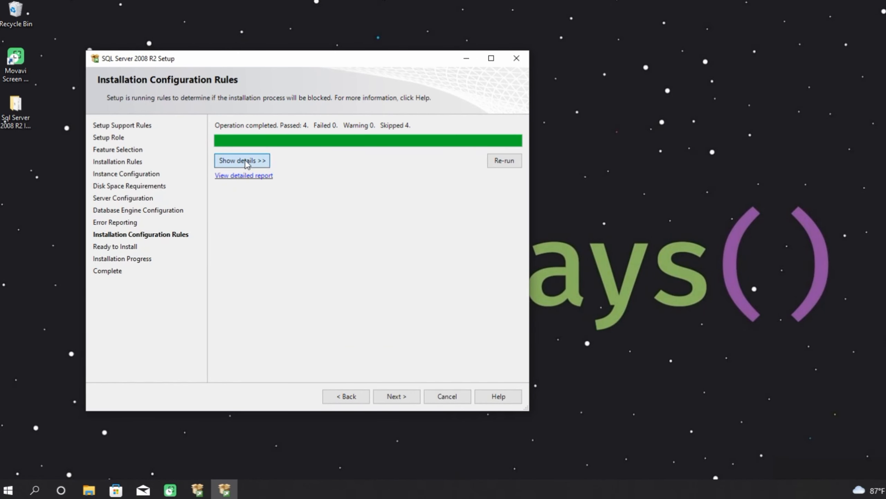
# - Show the installation configuration rule details, proceed to the installation summary and start the installation
pyautogui.click(242, 161)
pyautogui.click(397, 397)
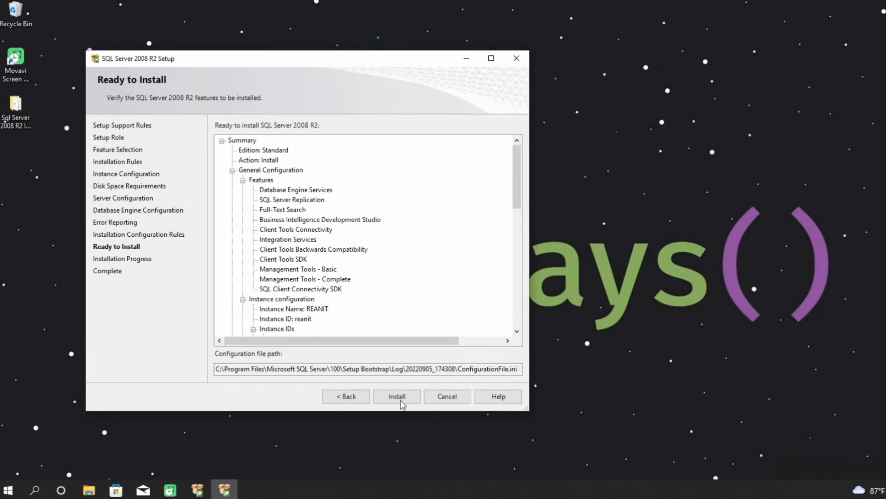
pyautogui.click(398, 397)
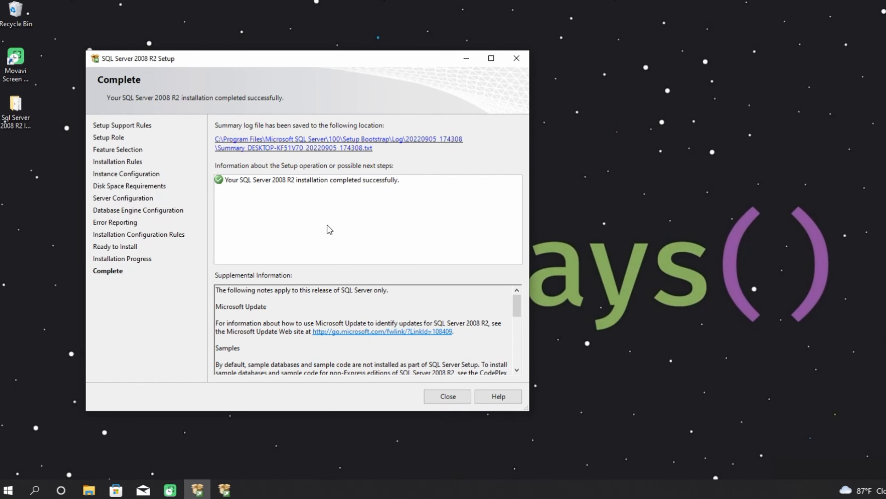
# - Close the completed SQL Server 2008 R2 setup and the SQL Server Installation Center
pyautogui.click(448, 396)
pyautogui.click(197, 490)
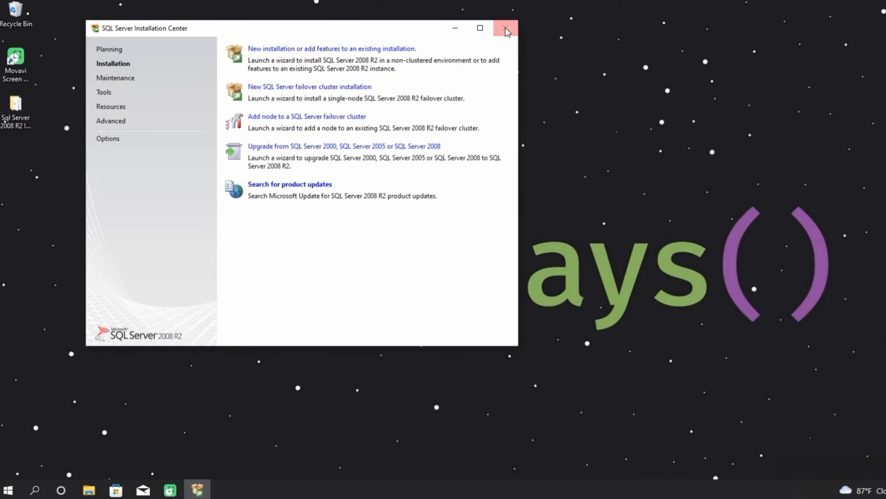
pyautogui.click(506, 29)
# - Find ssms from the Windows Start menu and launch SQL Server Management Studio
pyautogui.click(9, 491)
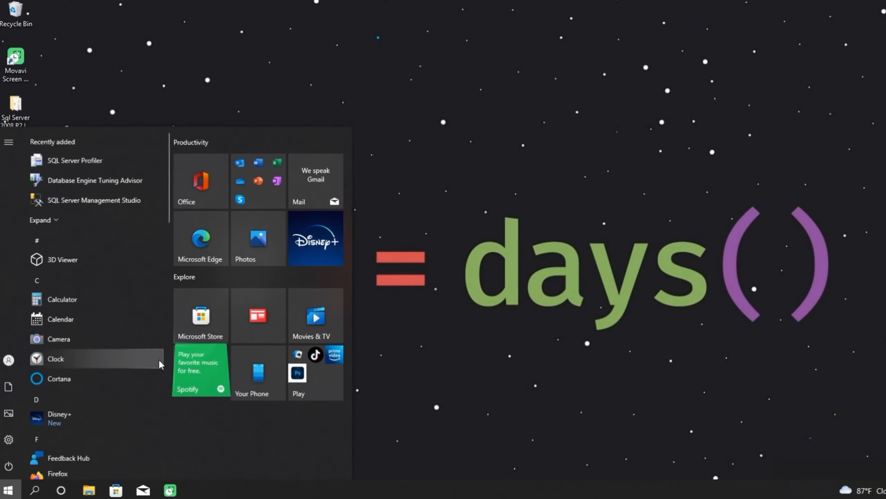
pyautogui.write('ssms')
pyautogui.press('Return')
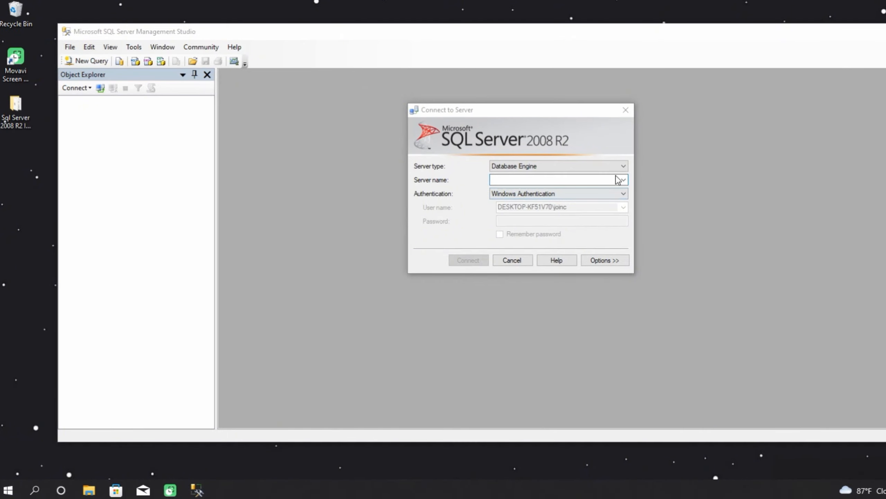
# - Browse the local servers and pick the reanit instance under Integration Services as the server to connect to
pyautogui.click(623, 179)
pyautogui.click(620, 189)
pyautogui.doubleClick(475, 170)
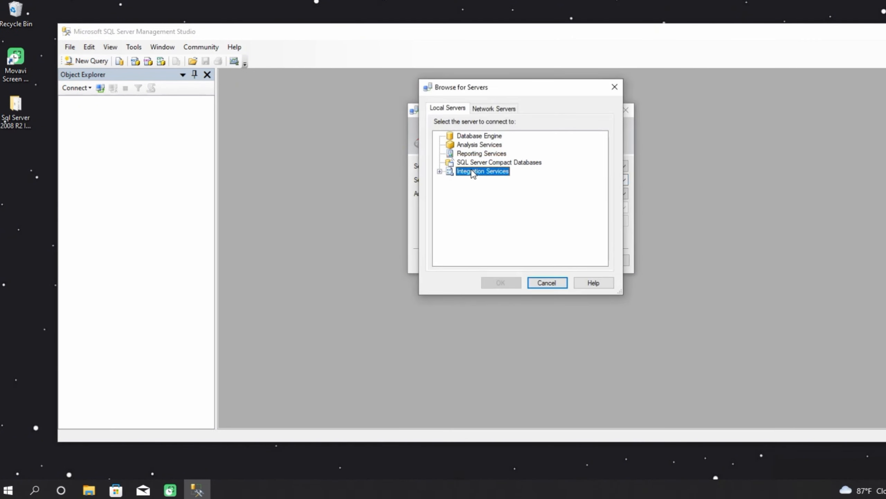
pyautogui.click(482, 179)
pyautogui.click(502, 283)
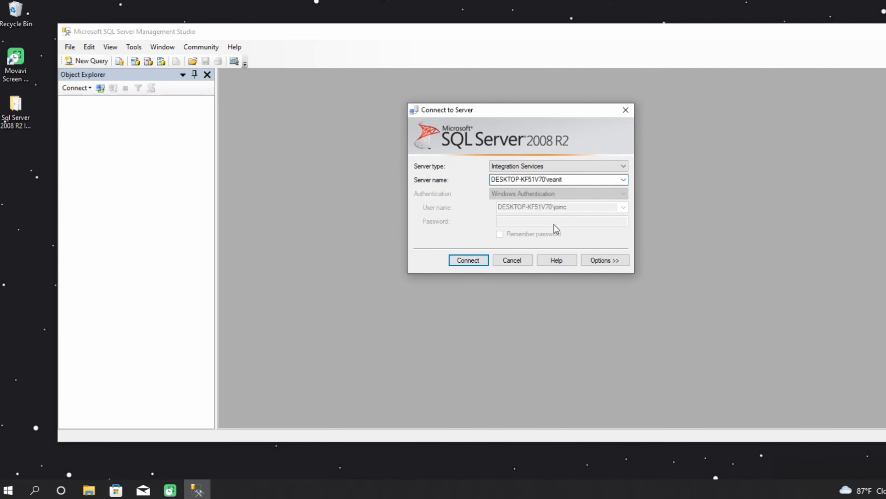
# - Set the connection's server type to Database Engine and its authentication to SQL Server Authentication
pyautogui.click(527, 167)
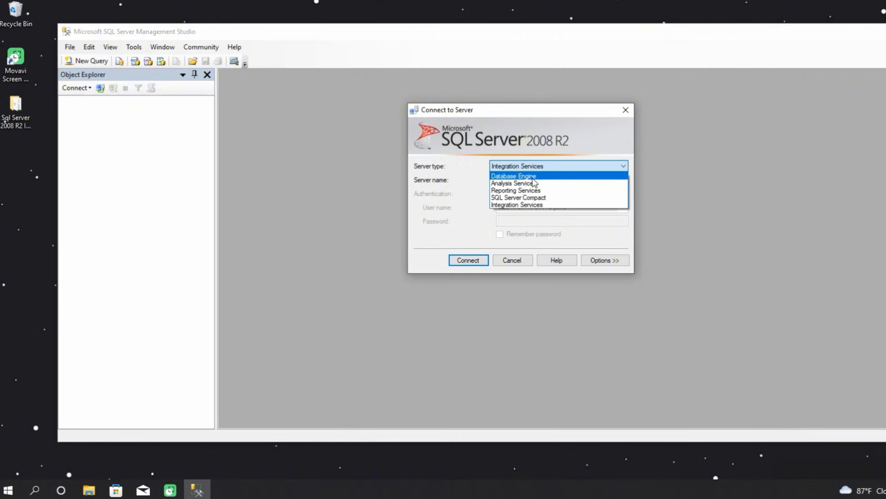
pyautogui.click(534, 178)
pyautogui.click(544, 193)
pyautogui.click(536, 208)
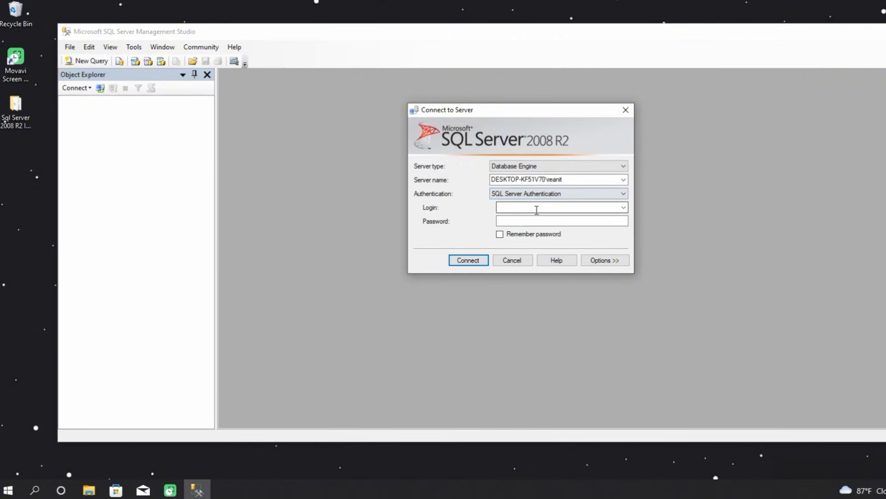
# - Enter the login sa with its account password and connect to the server
pyautogui.click(537, 210)
pyautogui.write('sa')
pyautogui.press('Tab')
pyautogui.press('Return')
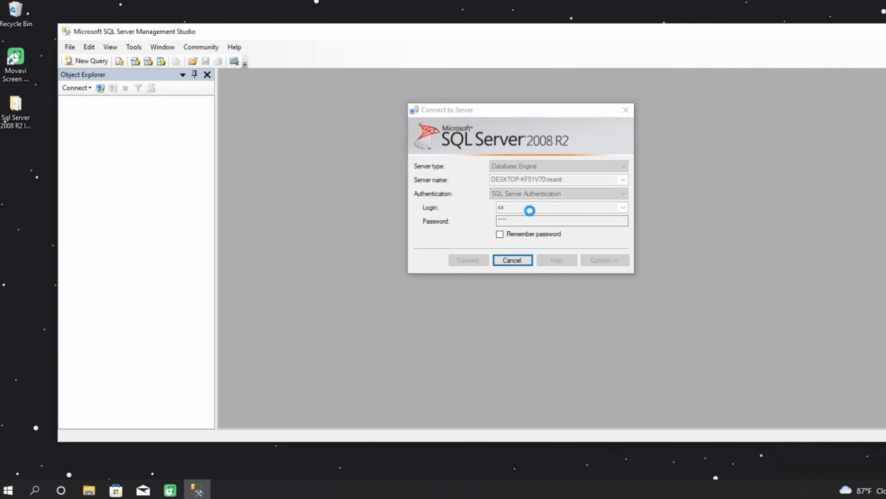
# - Expand the Databases folder and start creating a new database, leaving its name blank
pyautogui.doubleClick(96, 111)
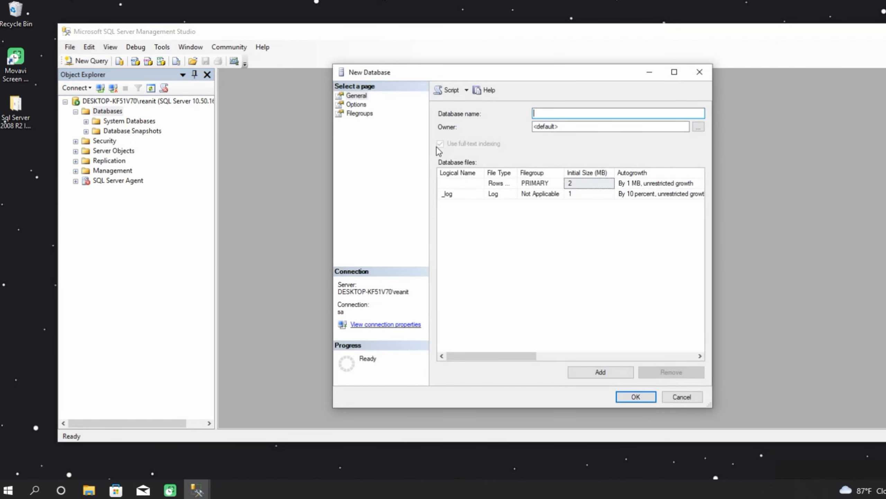
pyautogui.write('Ra')
pyautogui.press('BackSpace')
pyautogui.press('BackSpace')
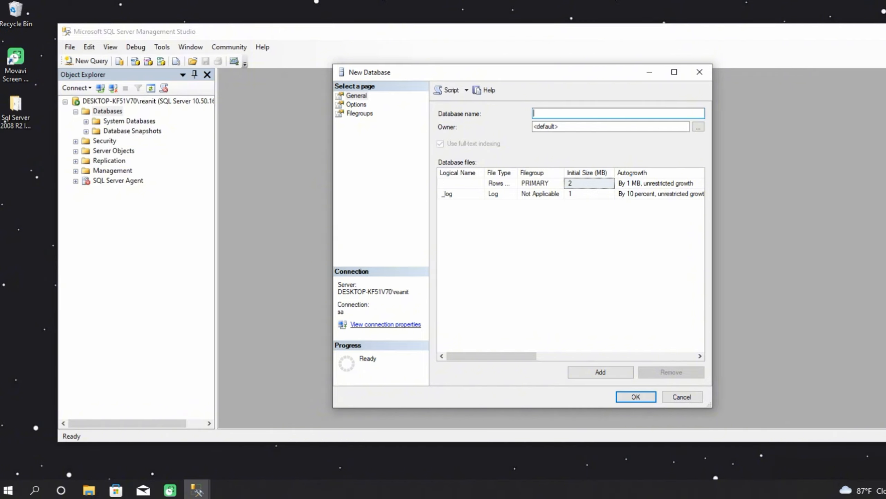